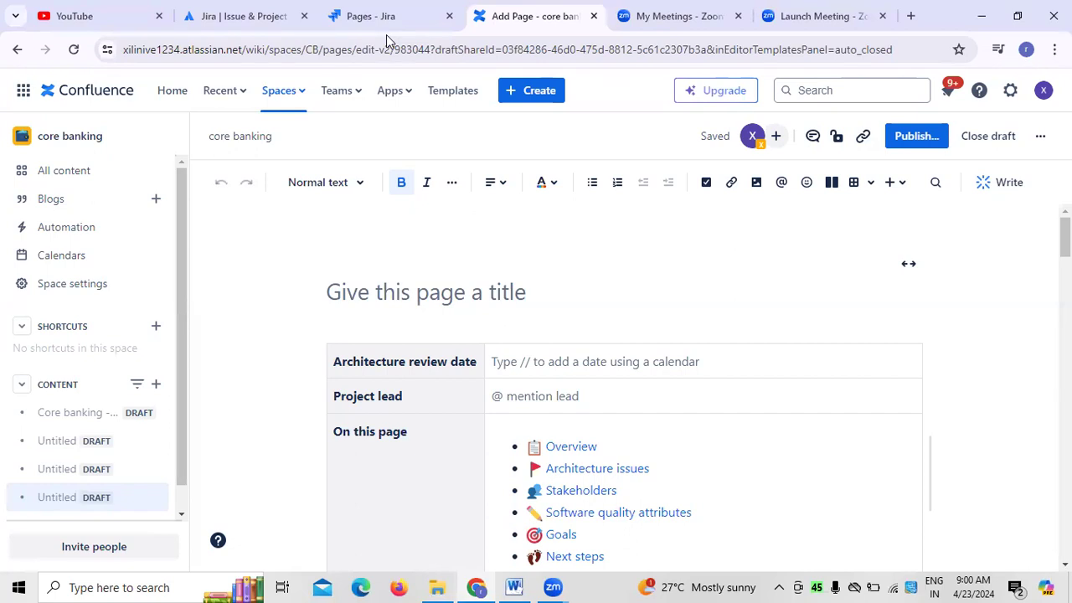
Step: Title the page "software architecture document"
click(365, 298)
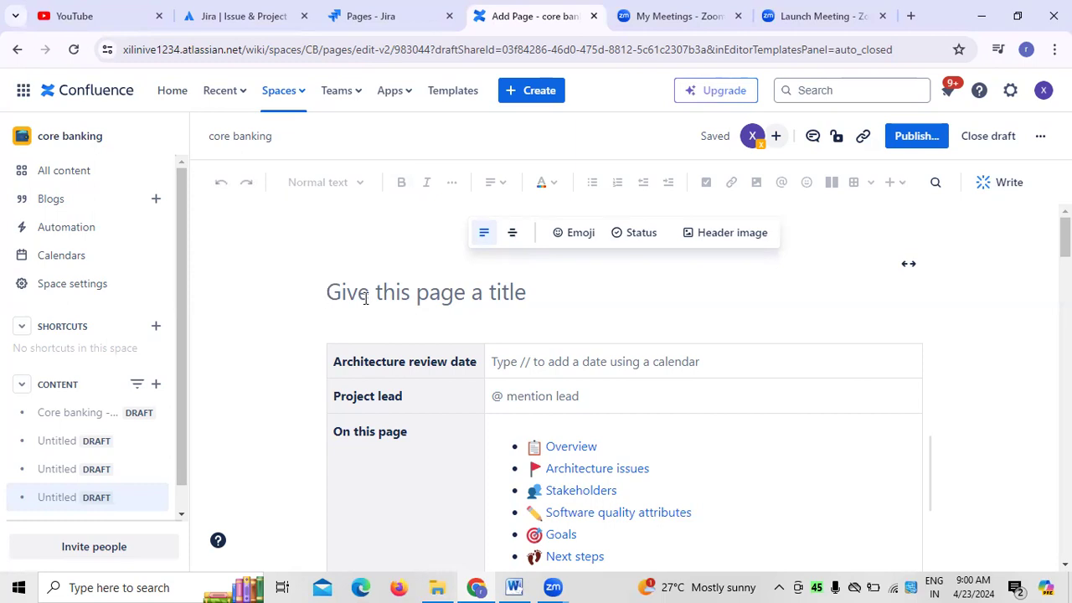
text(software architecture document)
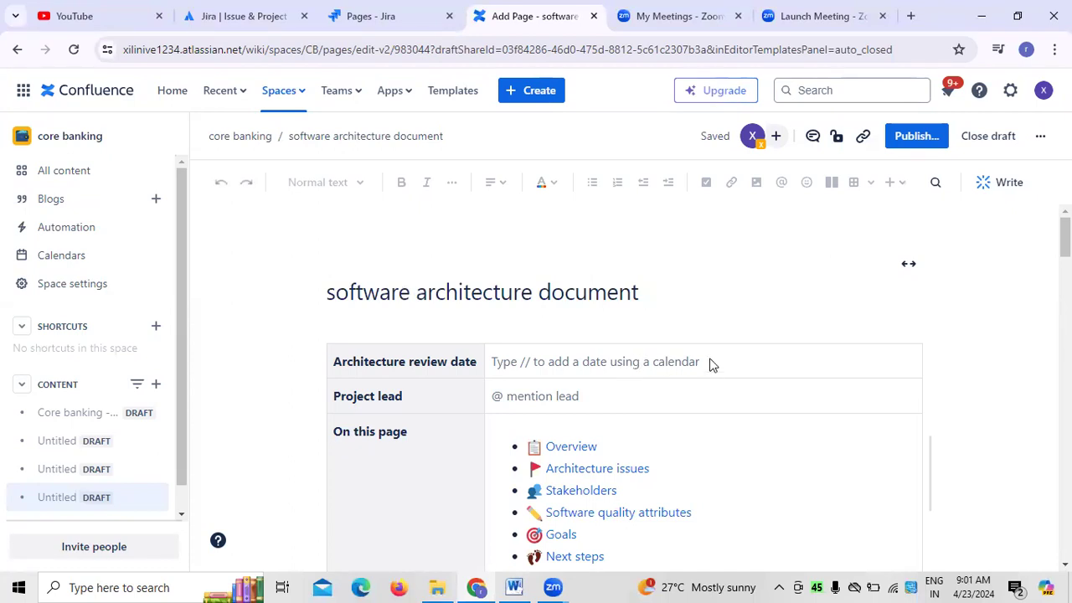
Step: Review the template's architecture review date and project lead fields and the Overview section's placeholder text
click(618, 361)
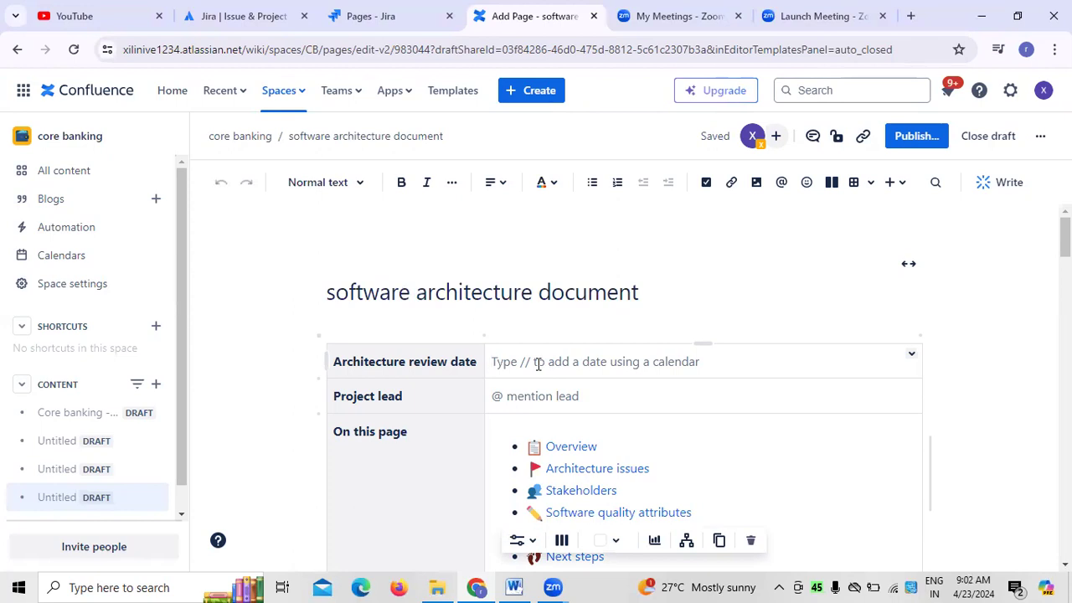
click(587, 401)
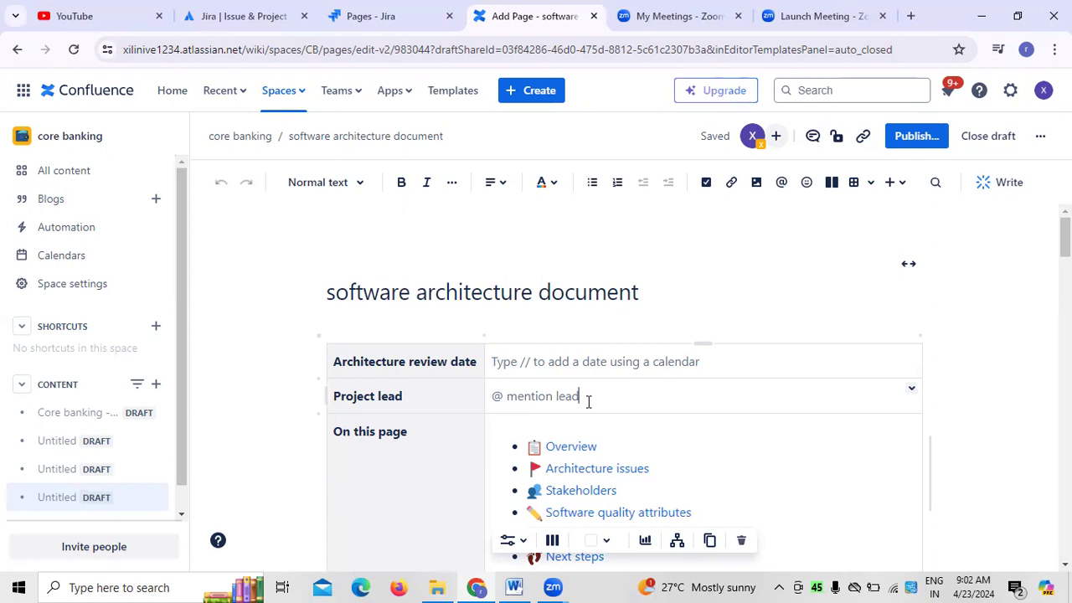
scroll(586, 402, down, 2)
scroll(586, 402, up, 2)
scroll(591, 395, down, 4)
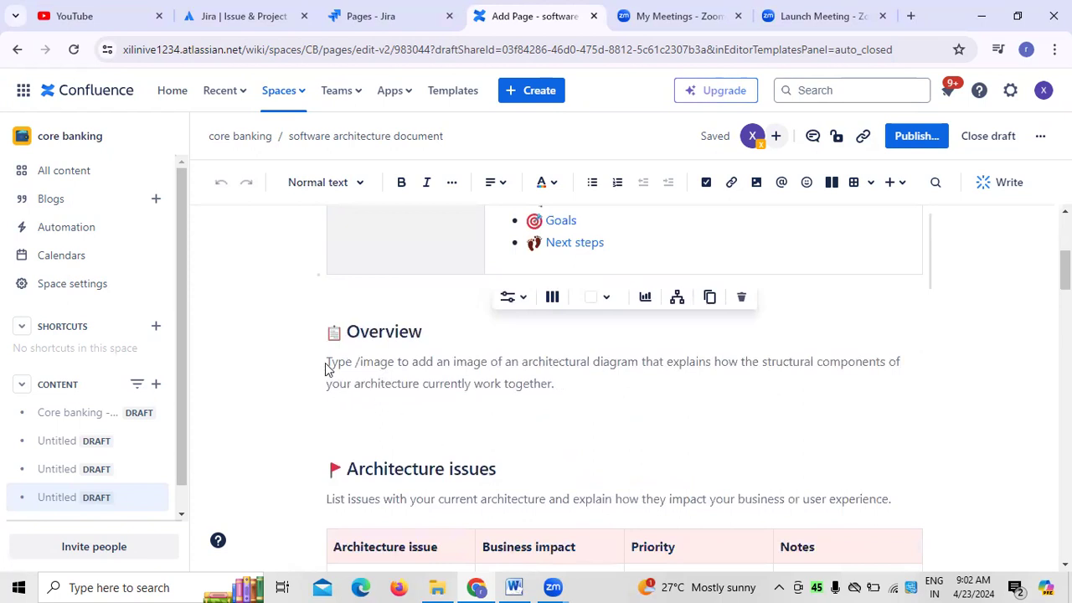
click(327, 362)
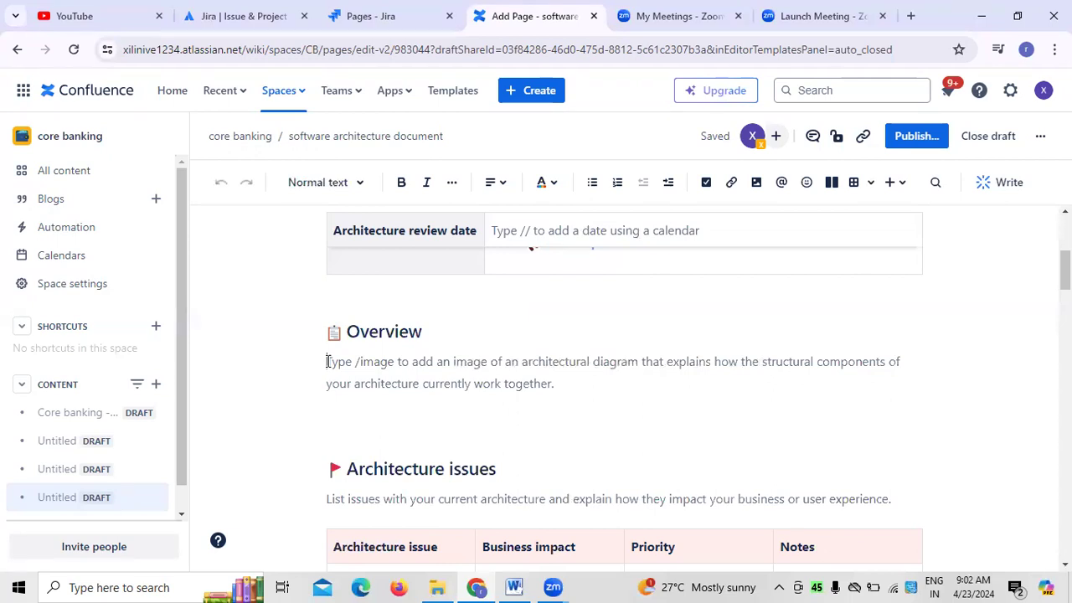
Step: Give the example cell under Architecture issue in the Architecture issues table a light blue background
scroll(494, 548, down, 3)
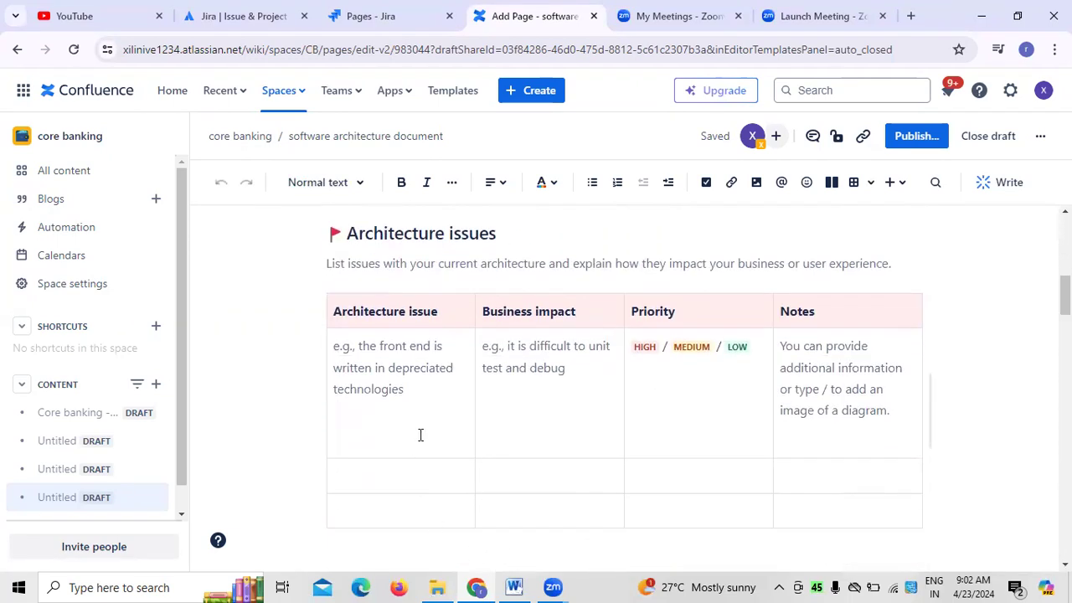
click(427, 397)
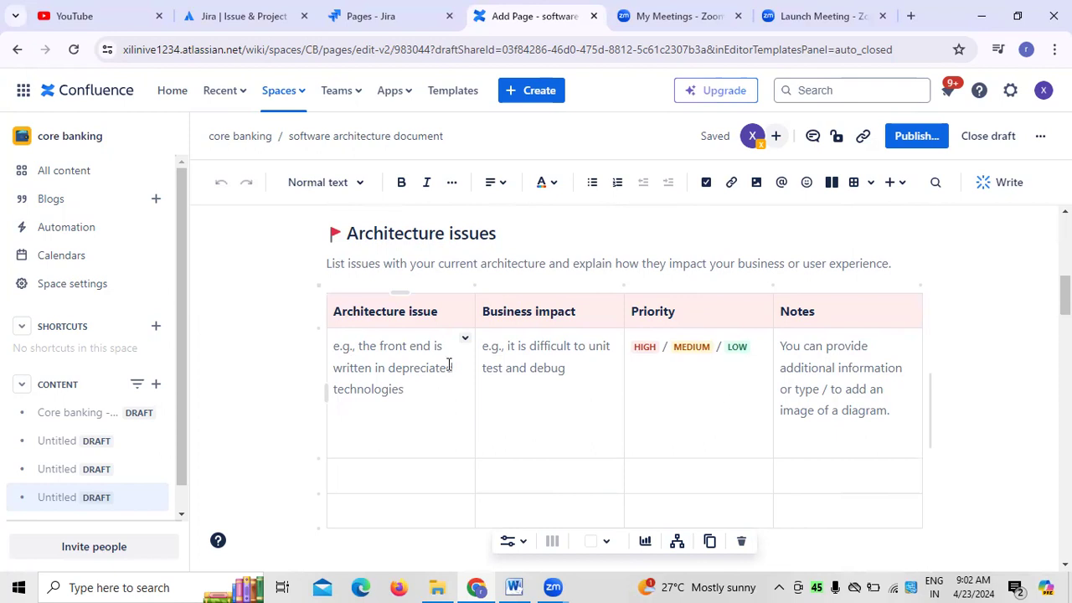
click(465, 343)
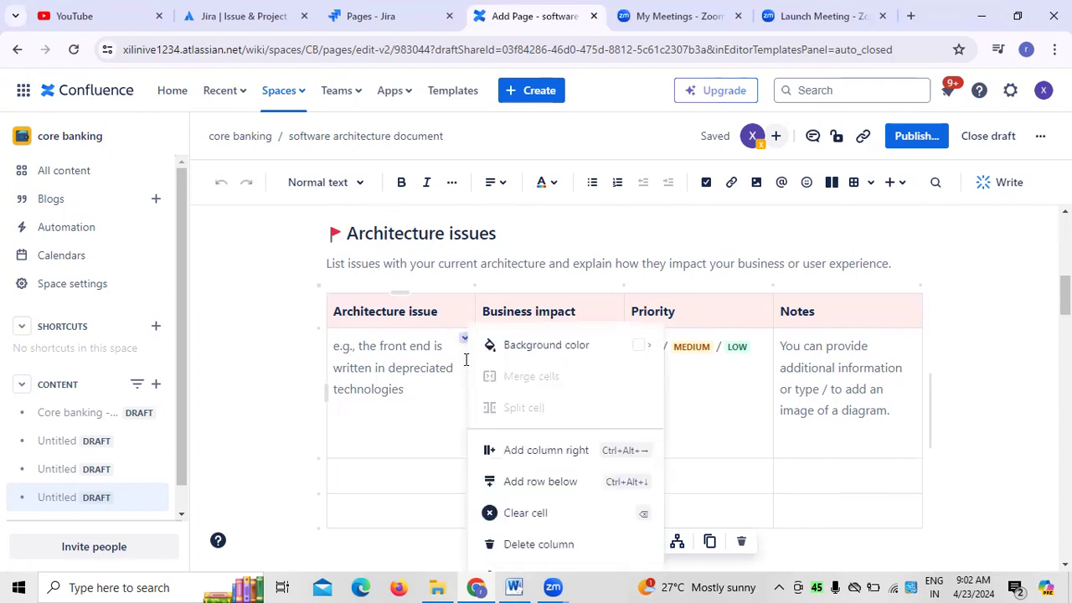
mouse_move(563, 362)
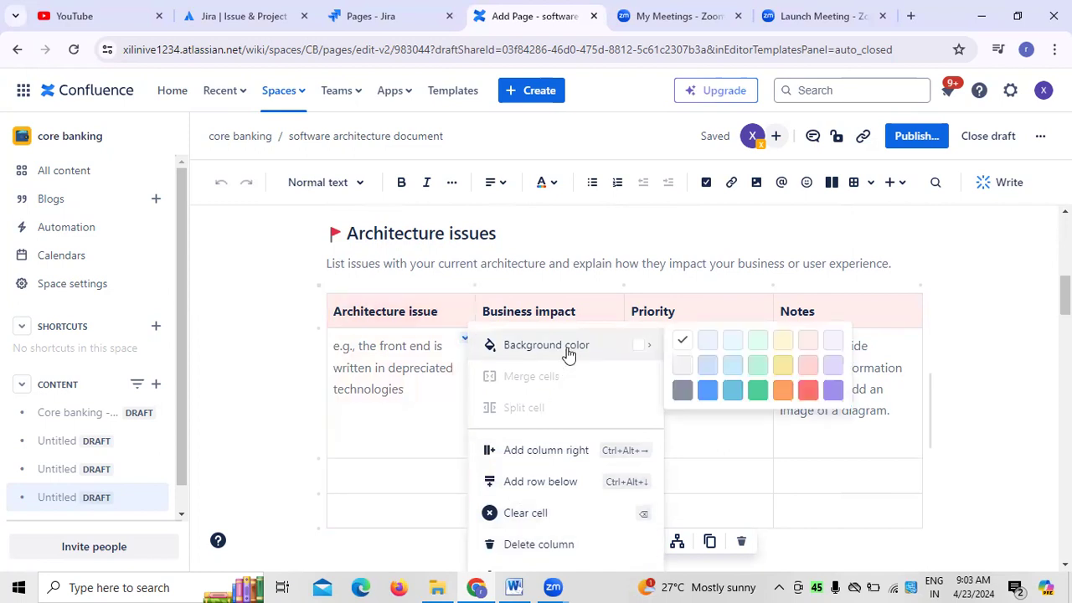
click(706, 369)
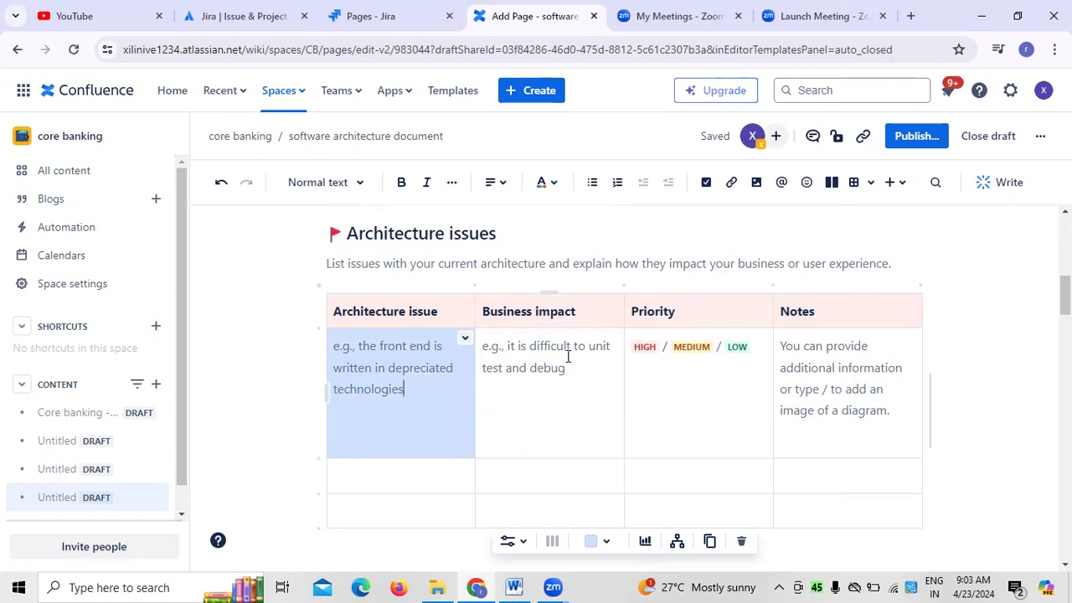
Step: Set the background of the example cell under Business impact to orange
click(600, 344)
click(615, 339)
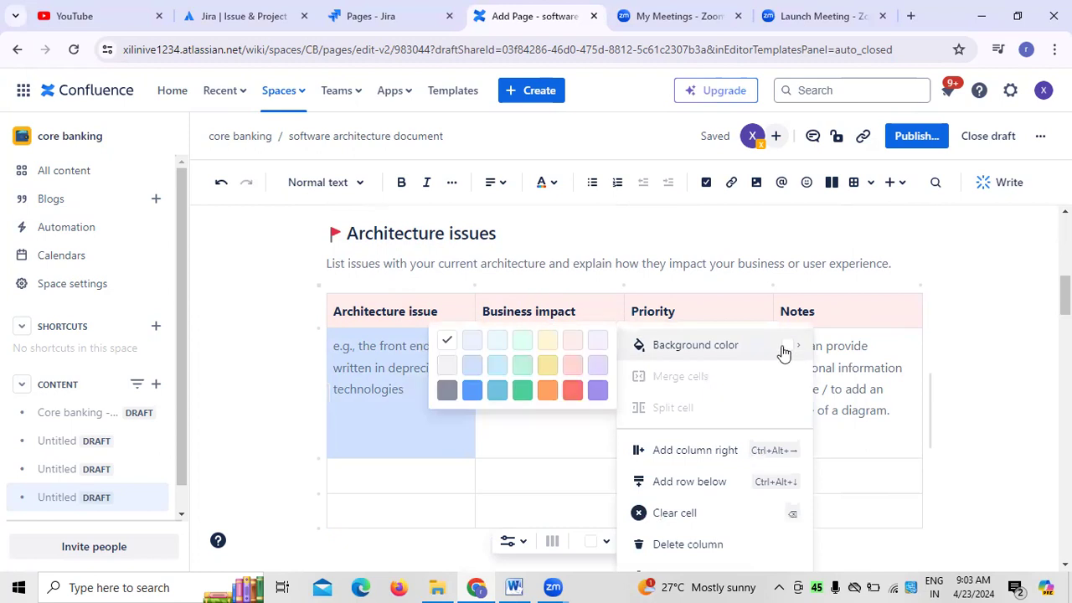
mouse_move(620, 345)
click(549, 393)
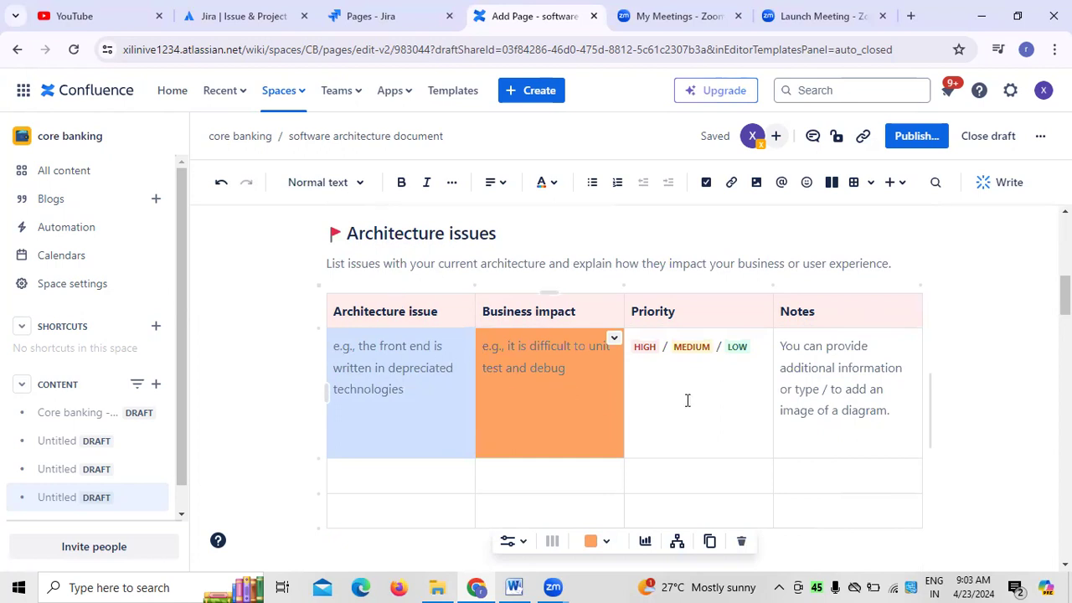
Step: Set the background of the cell under Priority with the HIGH / MEDIUM / LOW labels to light green
click(756, 343)
click(761, 344)
mouse_move(938, 359)
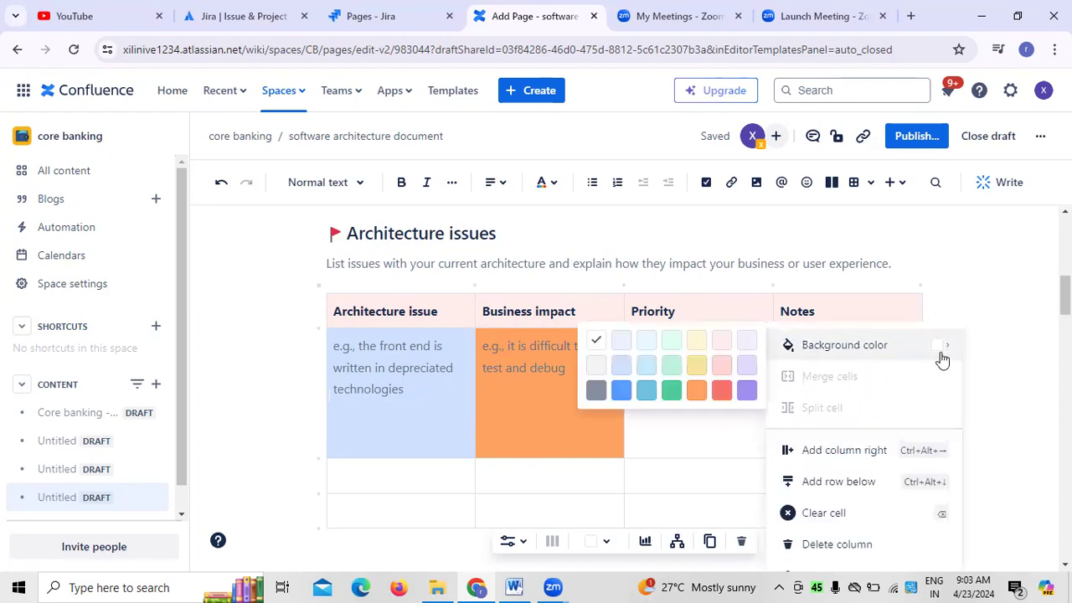
click(672, 366)
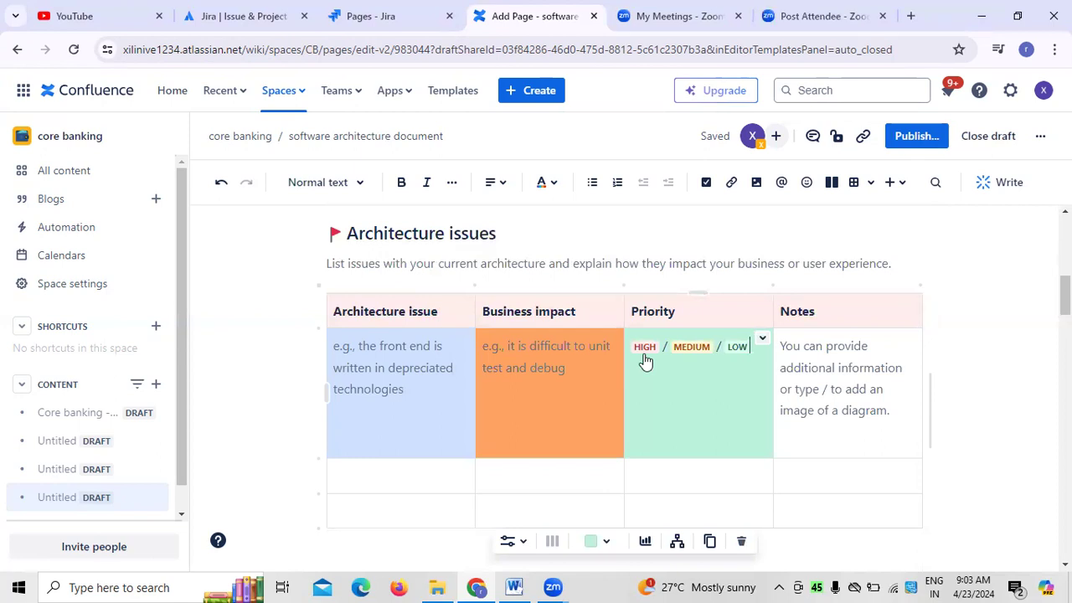
click(917, 69)
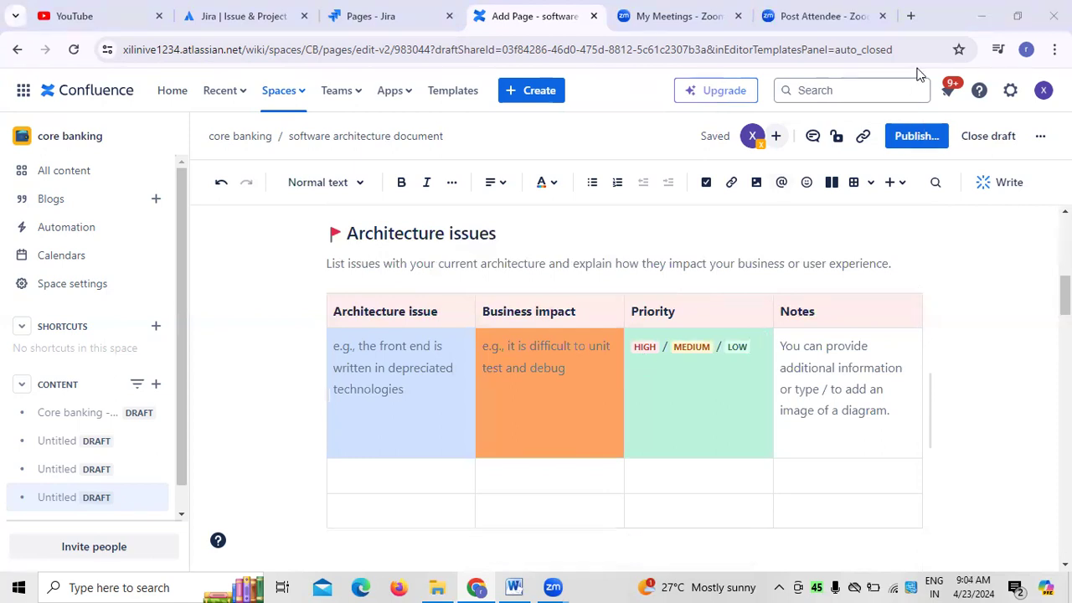
Step: Set the background of the example cell under Notes in the Architecture issues table to light red
click(899, 355)
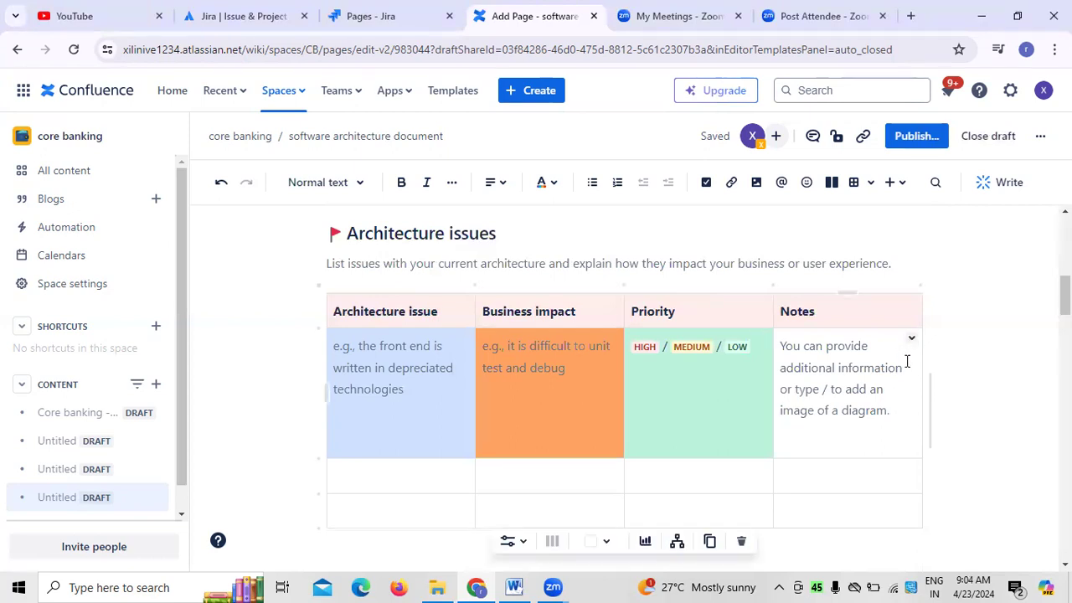
click(910, 338)
mouse_move(885, 354)
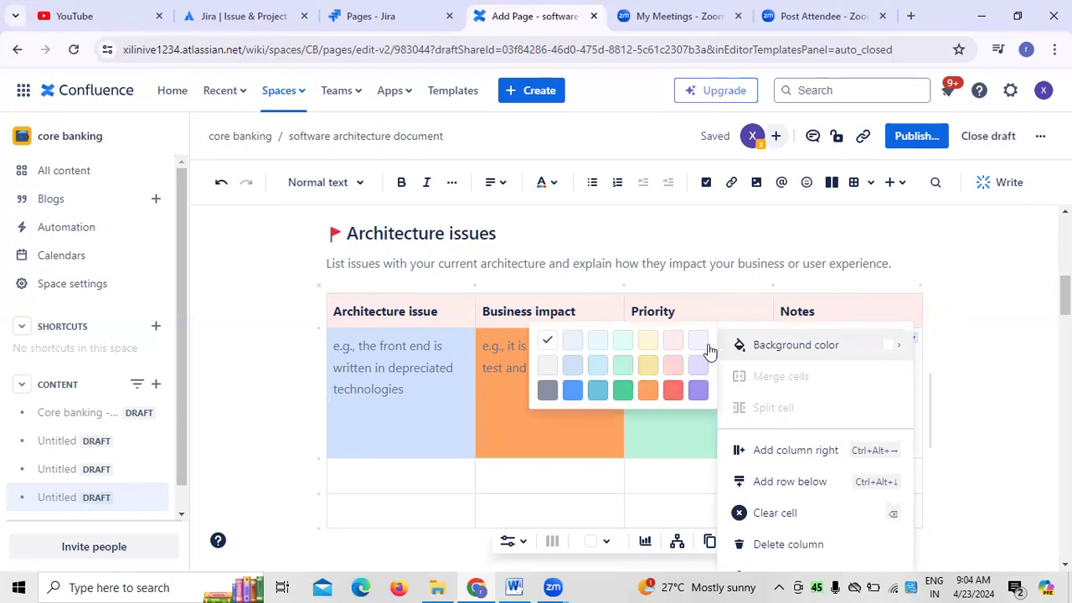
click(672, 366)
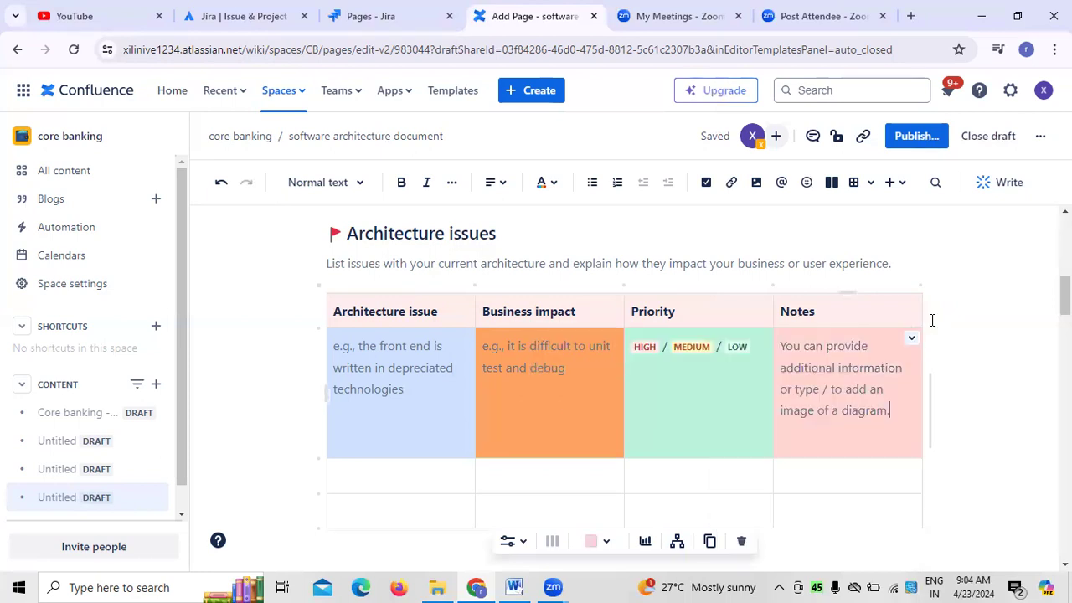
click(978, 331)
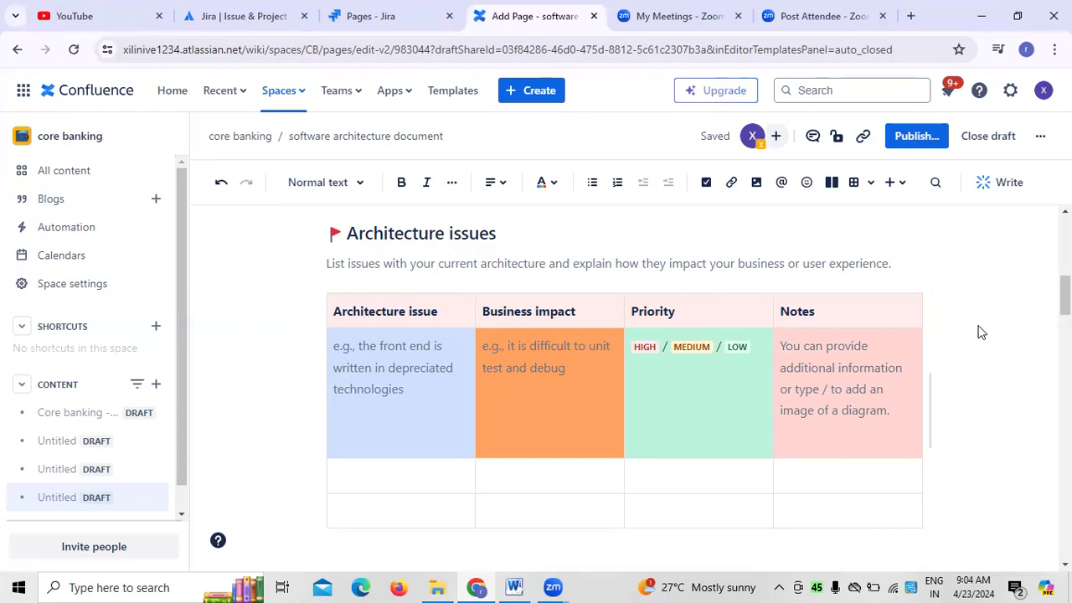
Step: Fill the two empty Role cells of the Stakeholders table with "solution architect" and "application architect"
scroll(981, 333, down, 2)
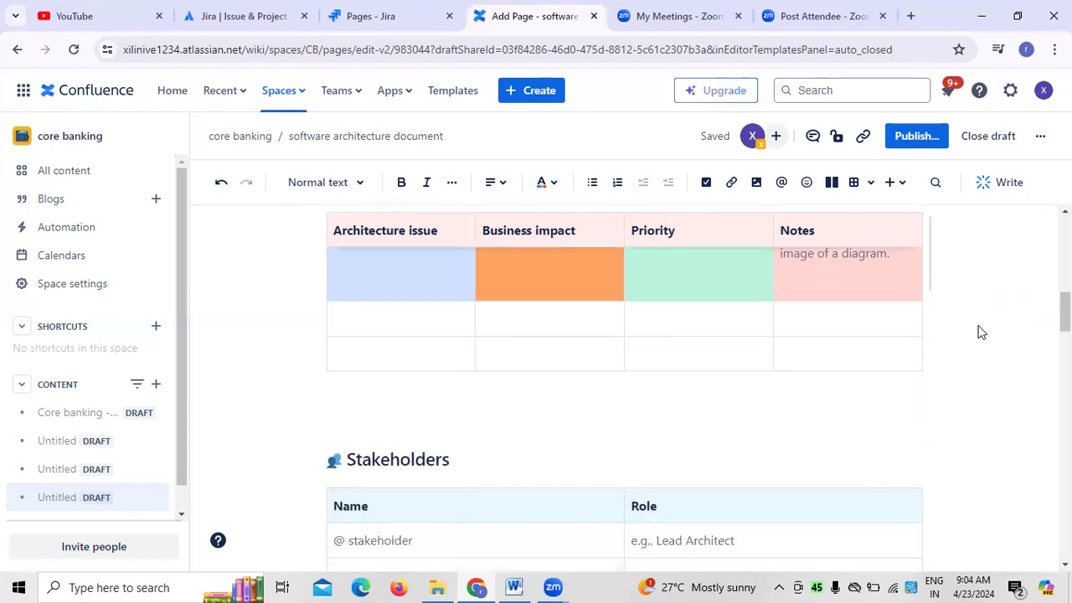
scroll(981, 332, down, 2)
scroll(981, 333, down, 1)
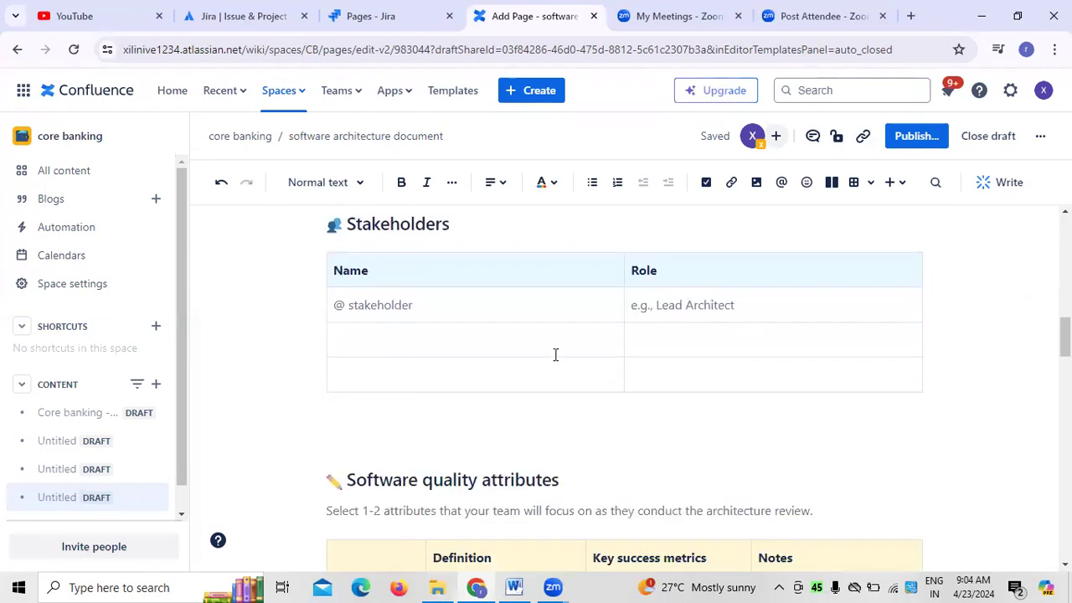
click(434, 311)
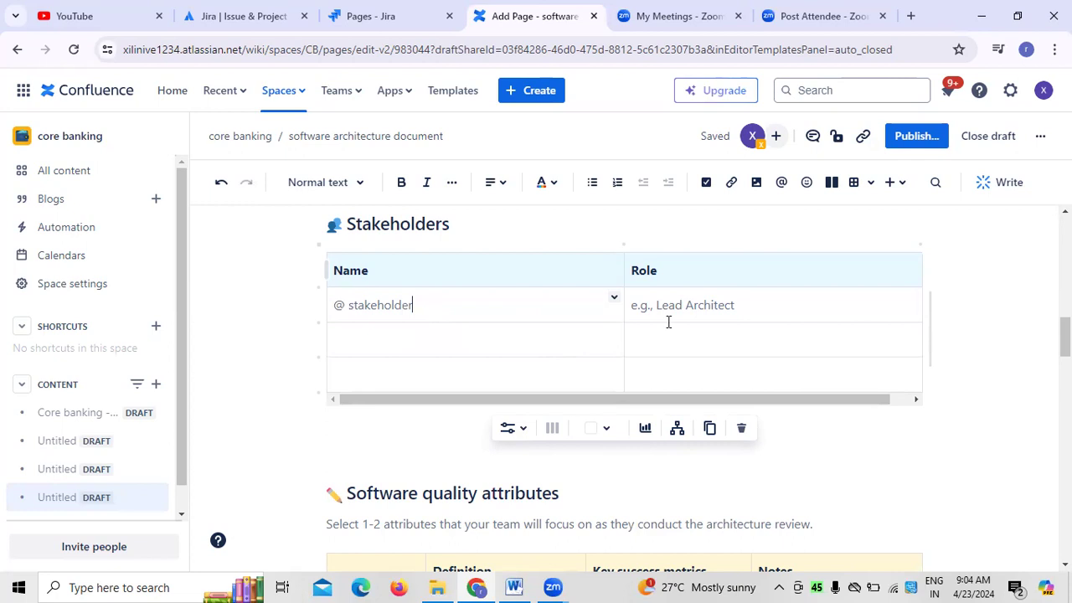
click(683, 343)
text(s)
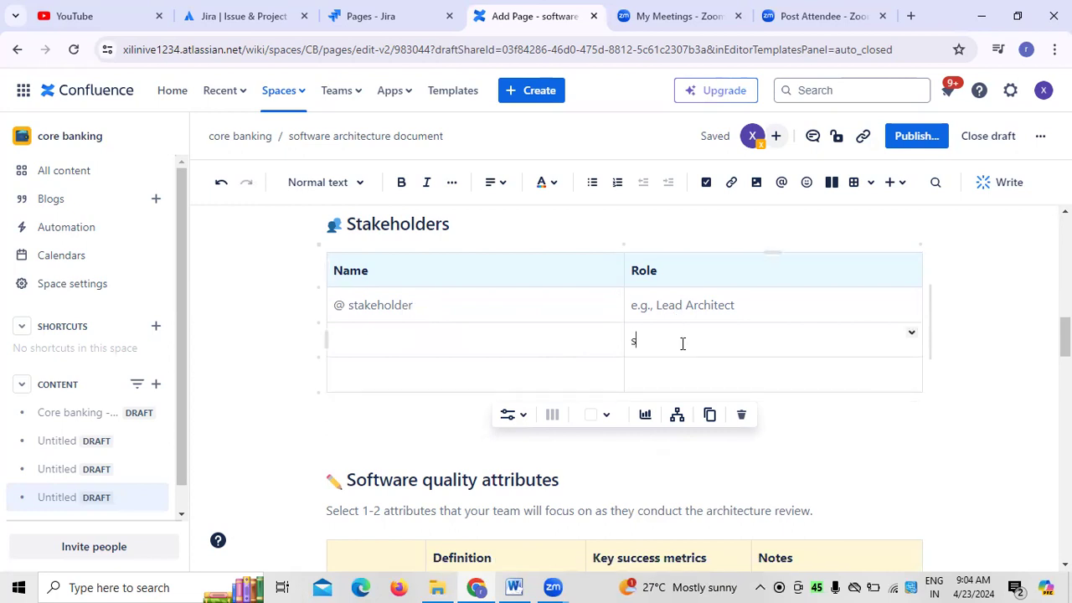
text(olution archietct)
key(BackSpace)
key(BackSpace)
key(BackSpace)
key(BackSpace)
key(BackSpace)
text(tect)
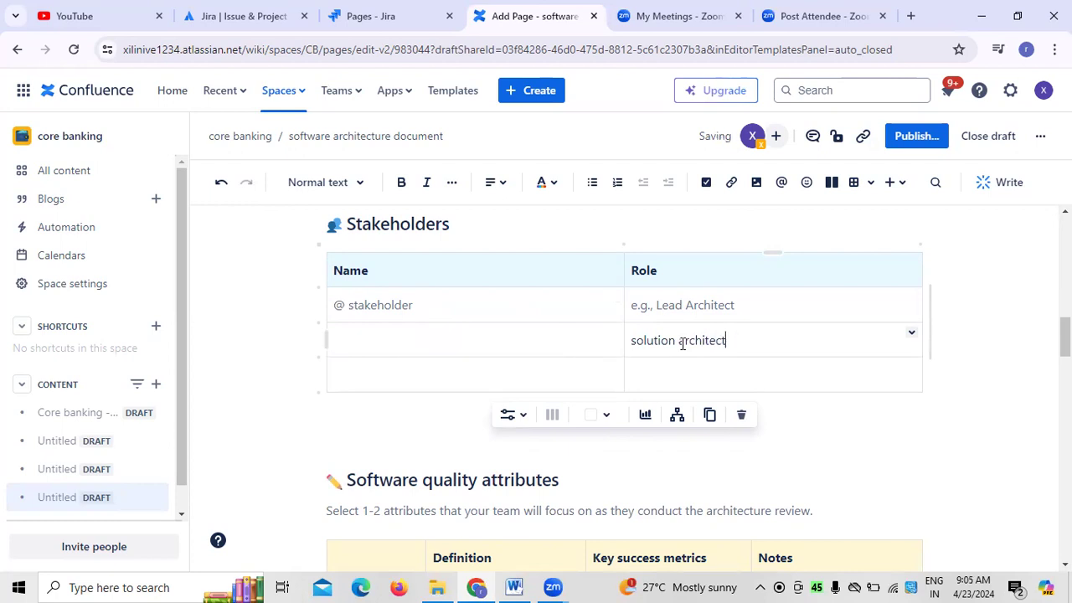
click(681, 376)
text(application architect)
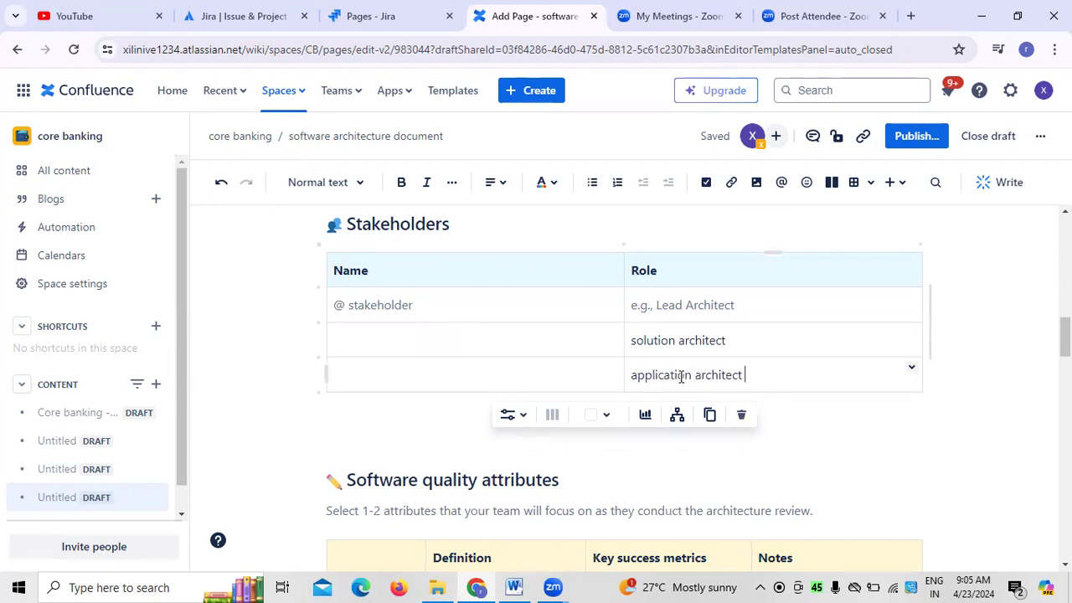
click(367, 343)
text(@st)
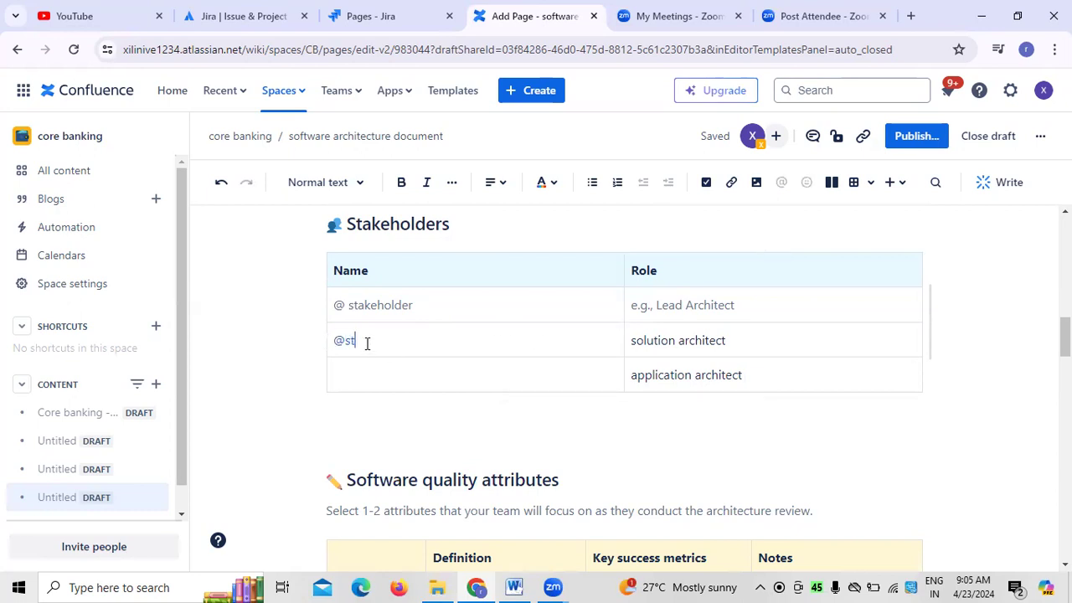
text(akeholder)
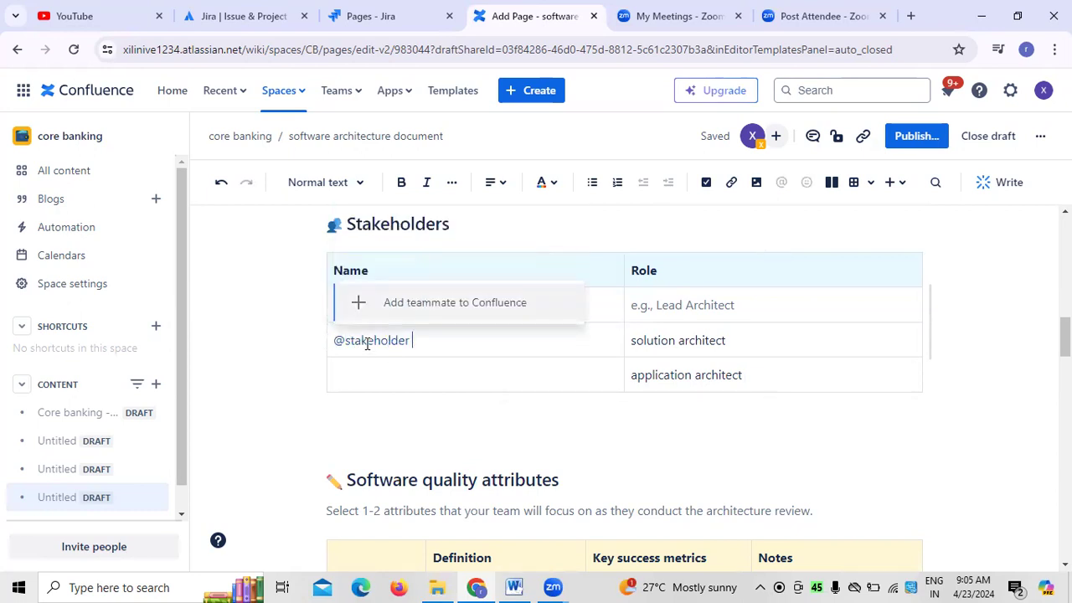
click(363, 375)
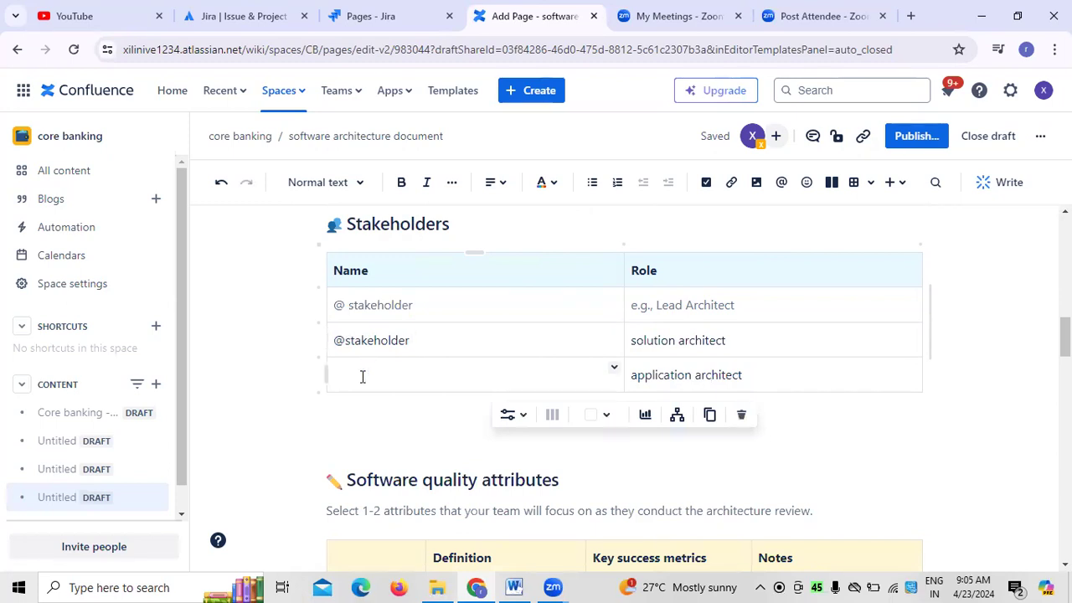
text(@stakeholdre)
key(BackSpace)
key(BackSpace)
key(BackSpace)
text(er)
click(291, 405)
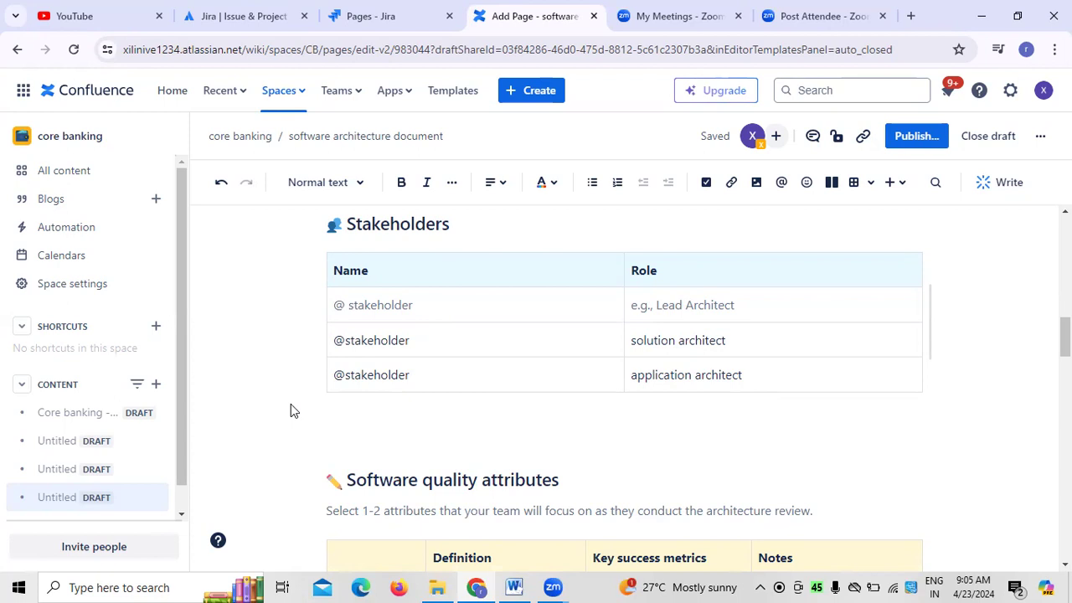
Step: Examine the Software quality attributes tables, including the definitions and key success metrics of each attribute
scroll(291, 404, down, 3)
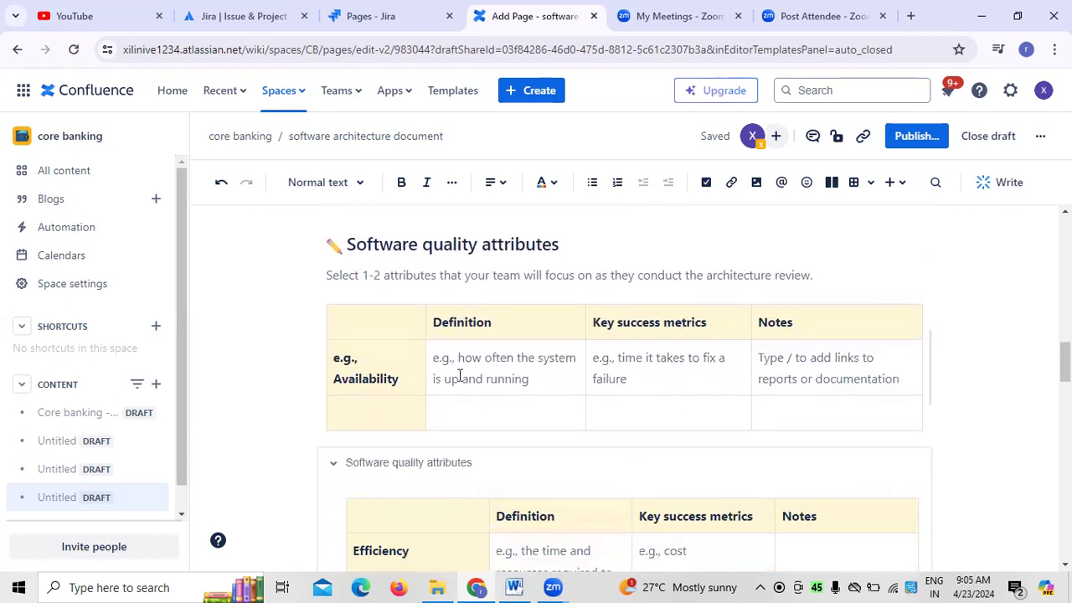
click(436, 359)
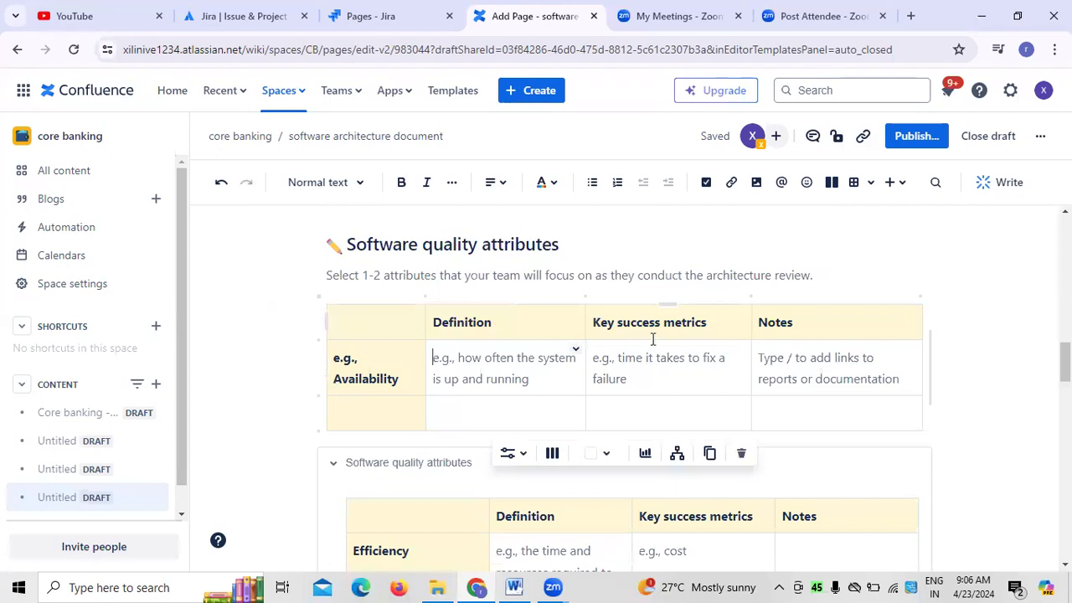
scroll(652, 339, down, 2)
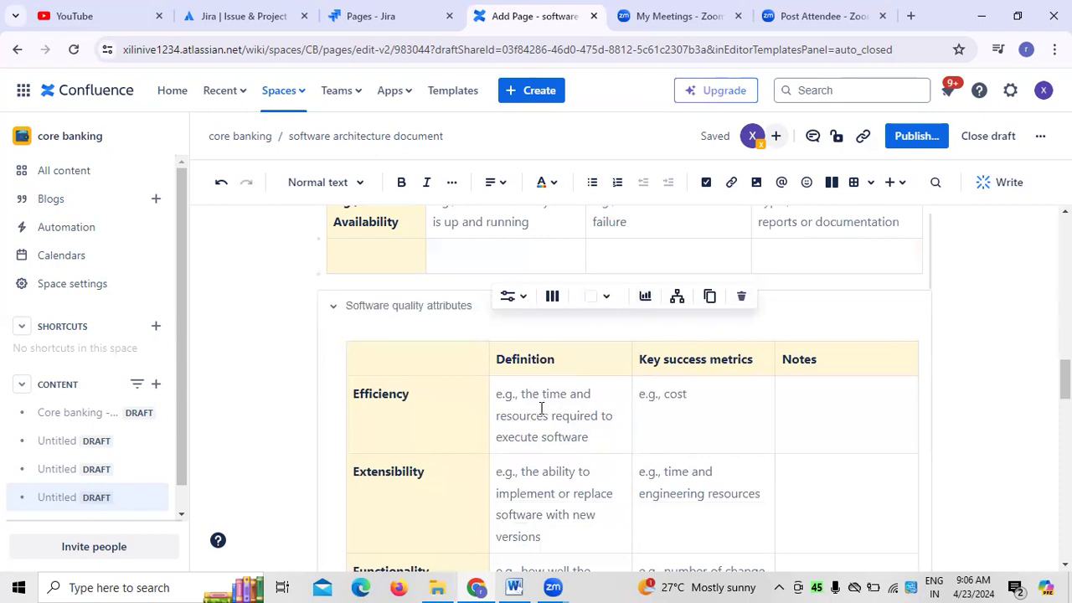
scroll(534, 407, down, 1)
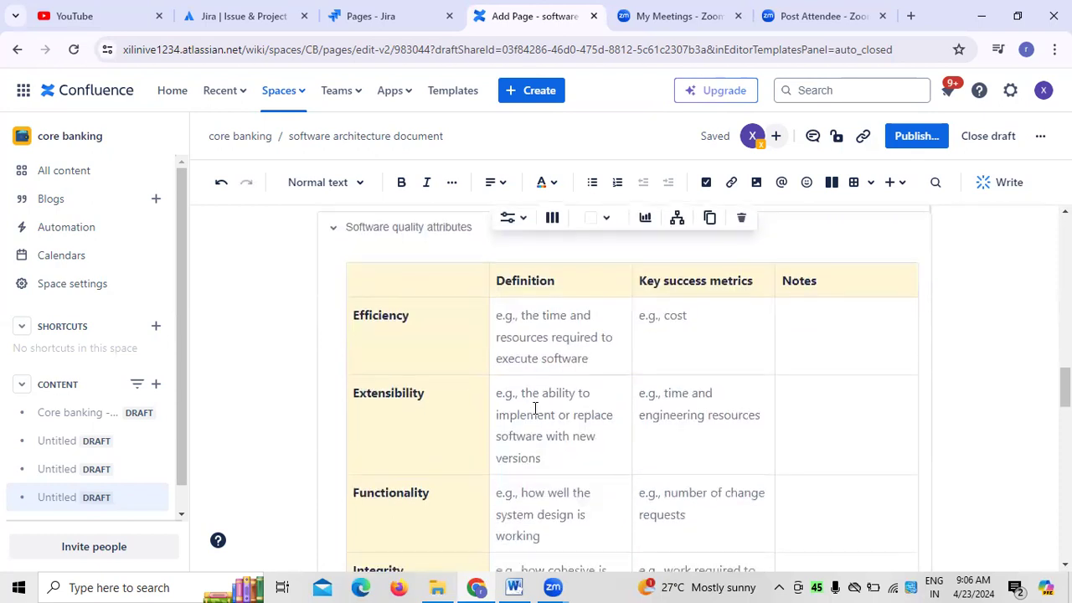
scroll(534, 408, down, 1)
scroll(533, 408, up, 1)
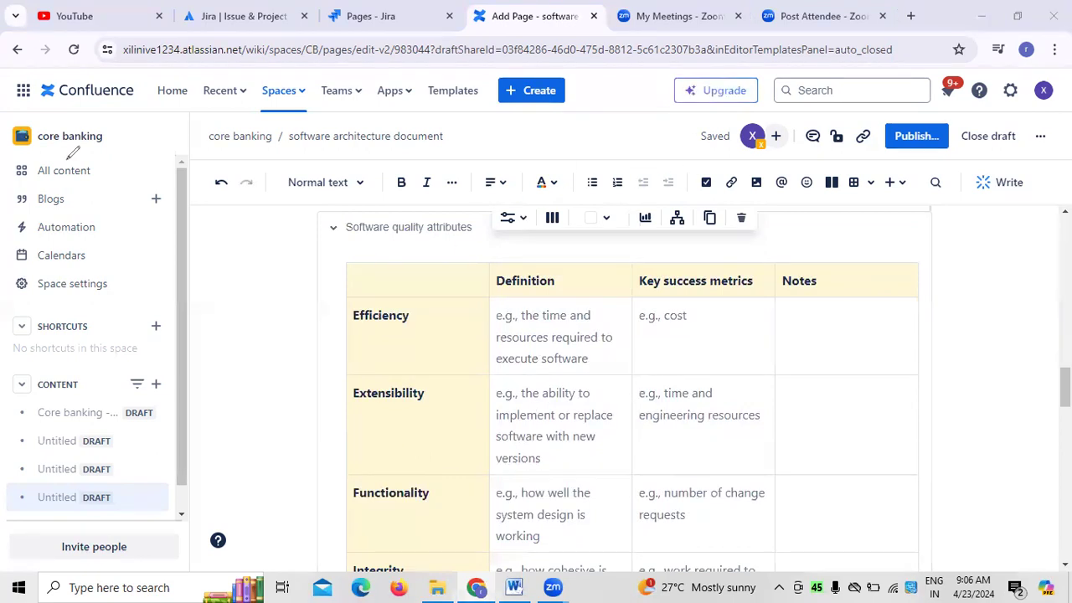
Step: Review the software quality attributes row by row, from Efficiency and Extensibility through Maintainability, Modifiability, Performance and Portability
click(428, 321)
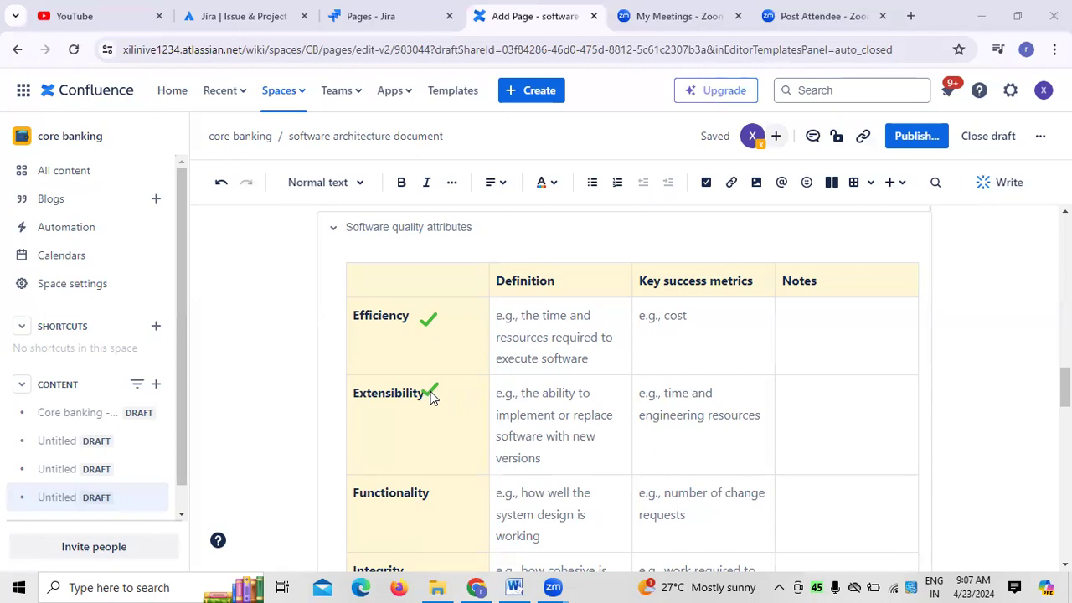
click(431, 503)
scroll(628, 385, down, 3)
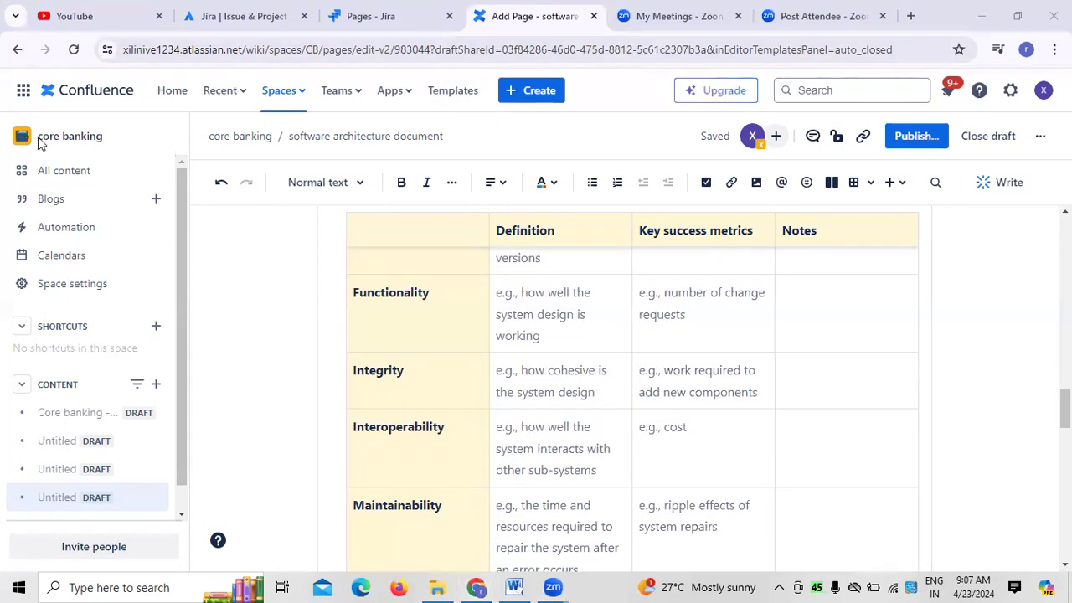
click(418, 376)
click(474, 437)
click(452, 507)
scroll(628, 385, down, 3)
scroll(628, 385, down, 1)
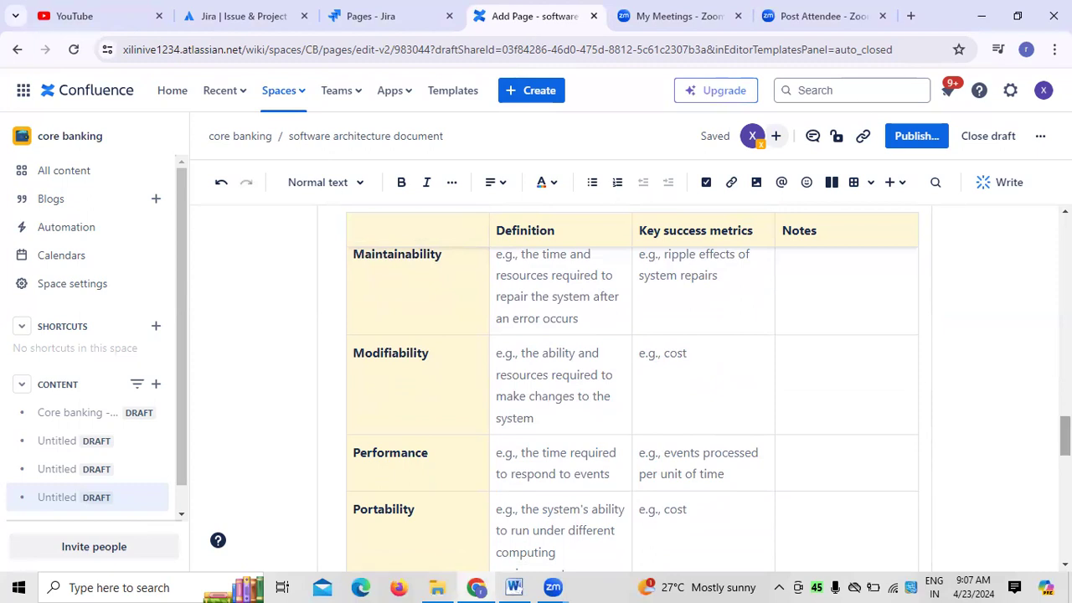
scroll(623, 386, up, 8)
scroll(624, 385, down, 3)
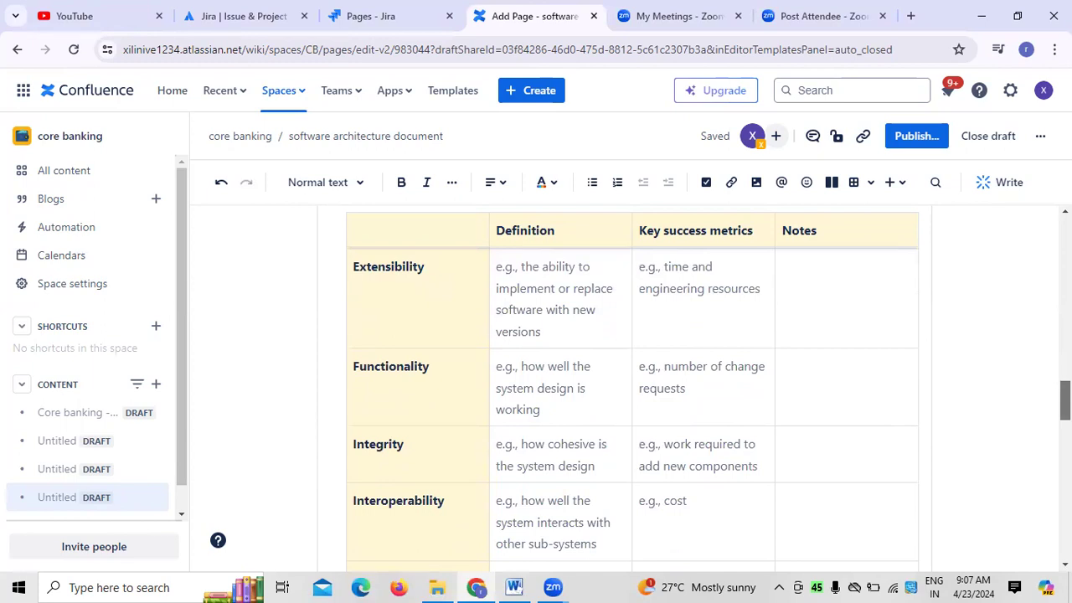
scroll(624, 393, down, 1)
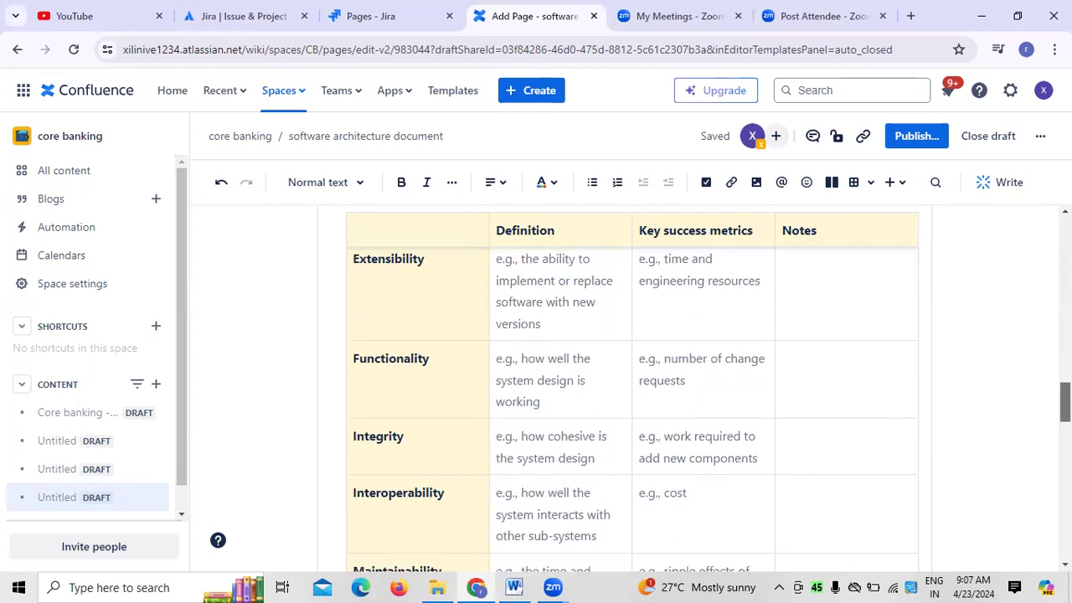
scroll(624, 394, down, 3)
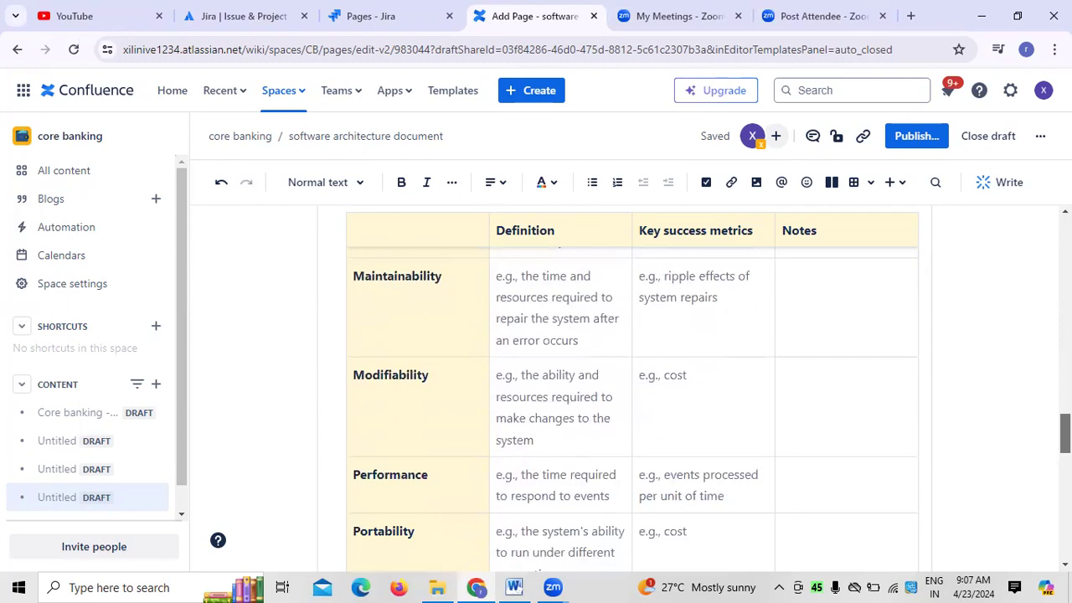
scroll(624, 393, up, 1)
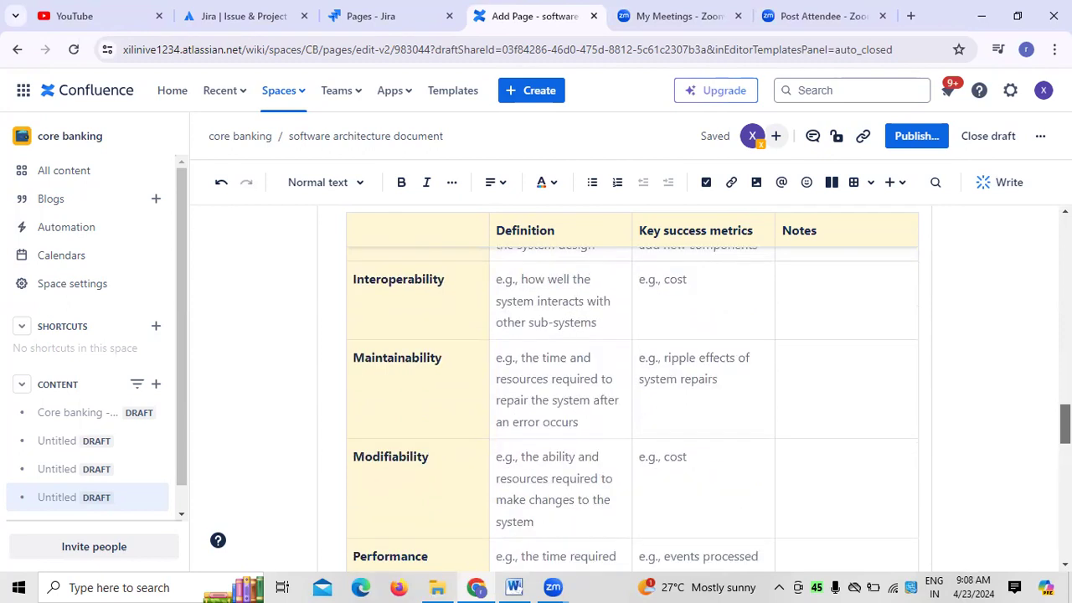
Step: Review the Goals section and the Next steps project planning table, and return to the review date and contents table under the page title
scroll(624, 394, down, 7)
scroll(465, 426, down, 3)
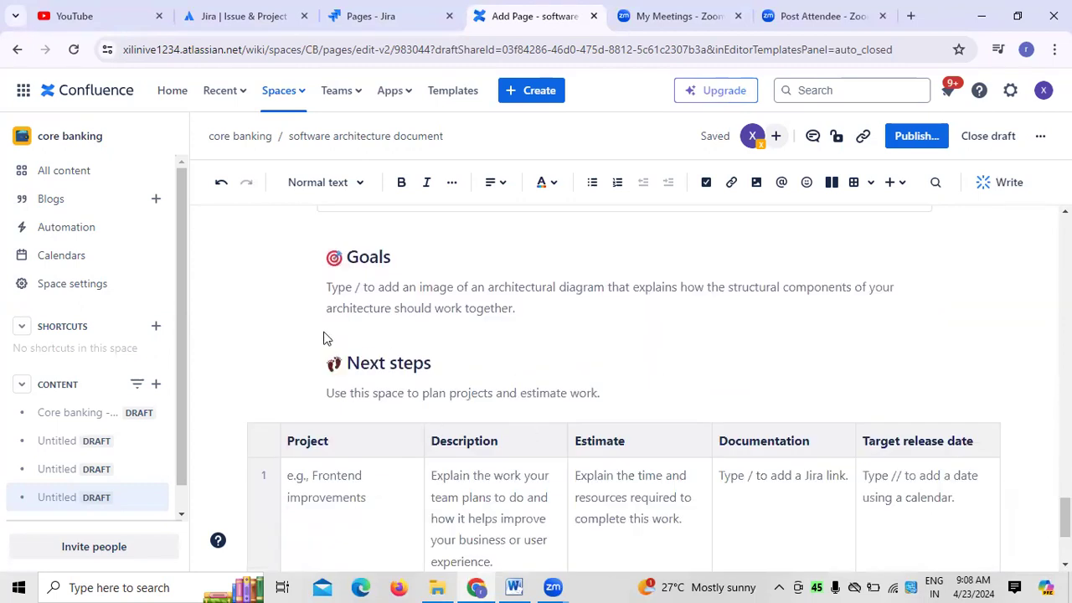
click(328, 286)
scroll(624, 385, down, 2)
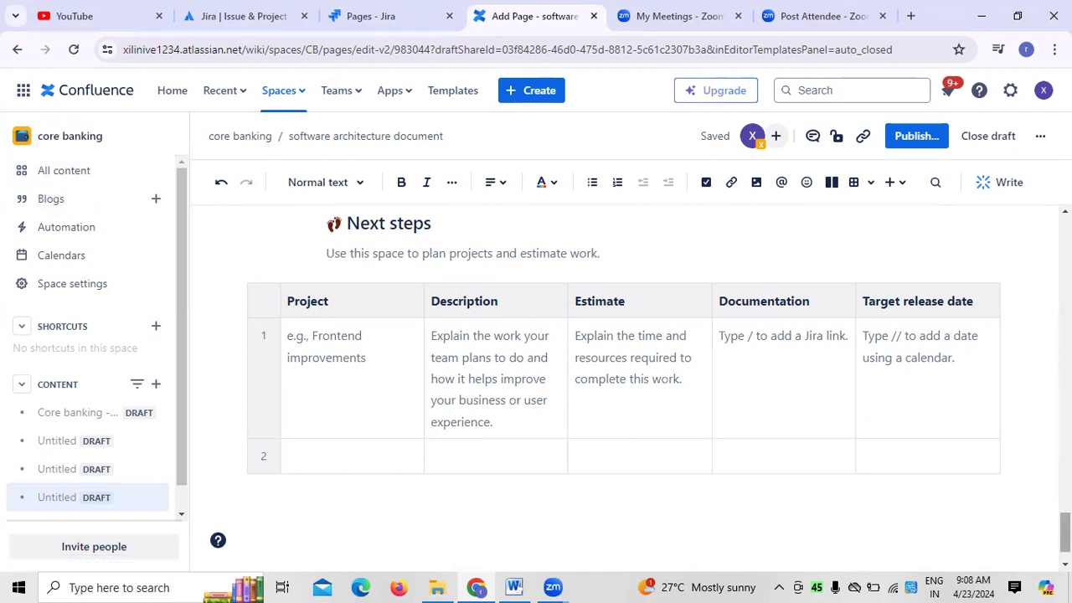
scroll(624, 377, down, 1)
scroll(624, 377, up, 15)
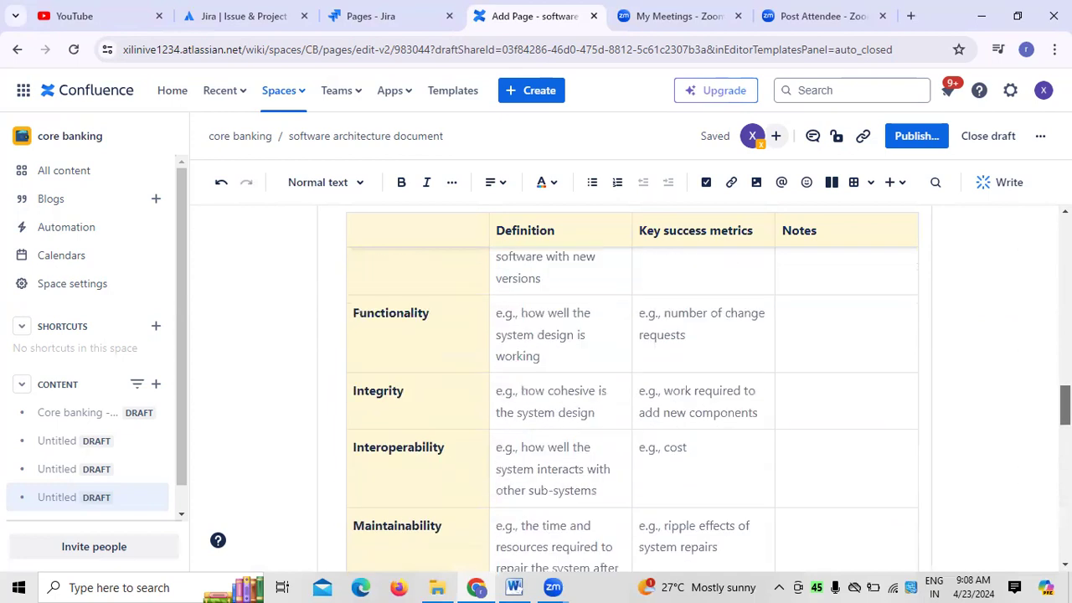
scroll(623, 377, up, 10)
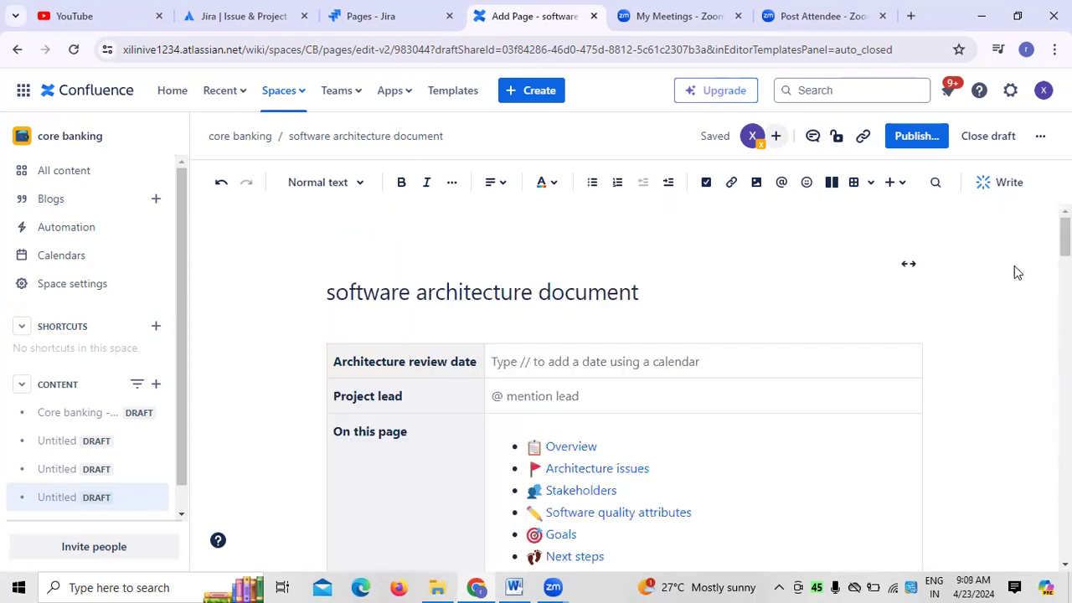
scroll(1002, 286, down, 1)
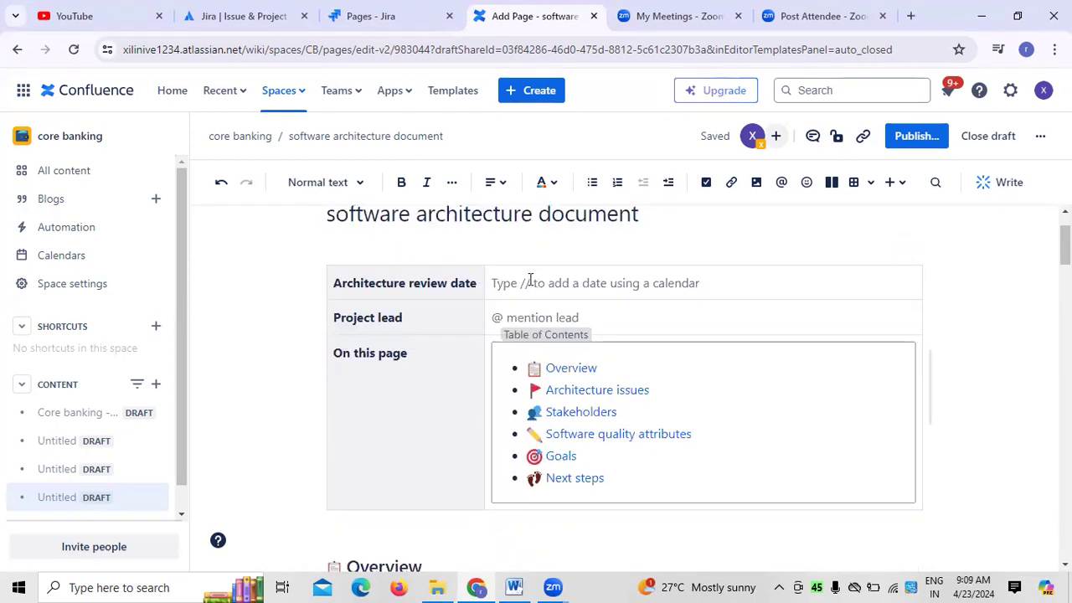